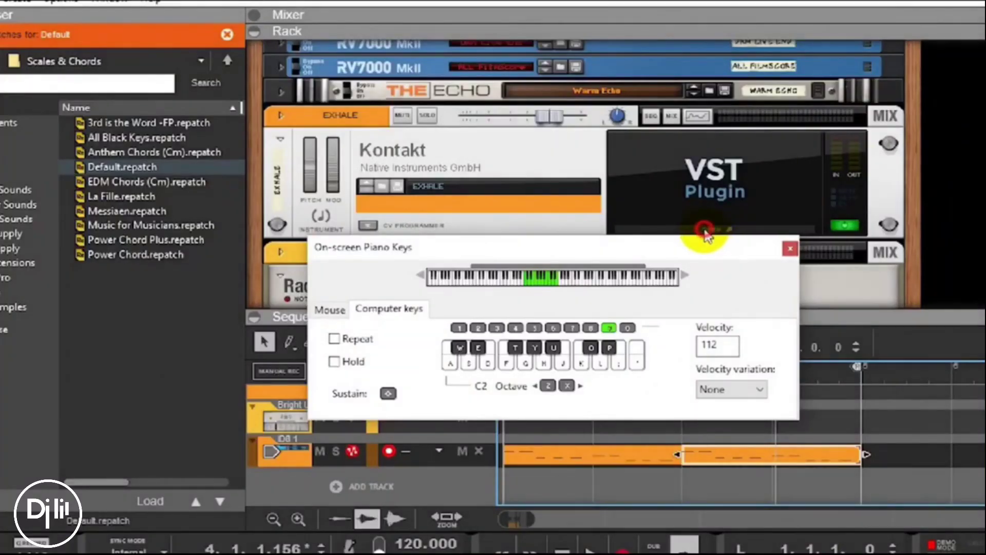
- Open the Kontakt instrument's plugin interface
left_click(712, 231)
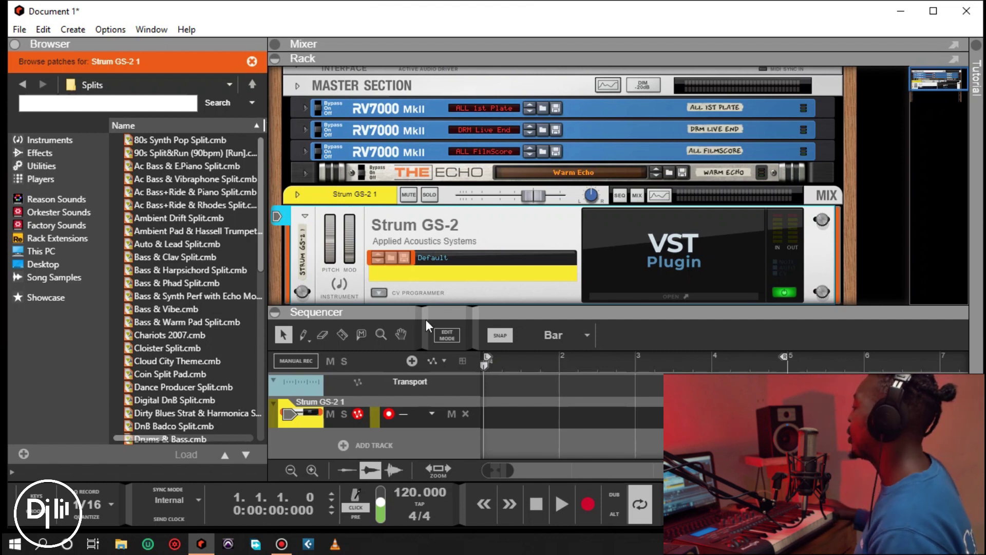
- Fold the Strum GS-2 device into a strip and drag the Rack/Sequencer divider up
left_click(306, 216)
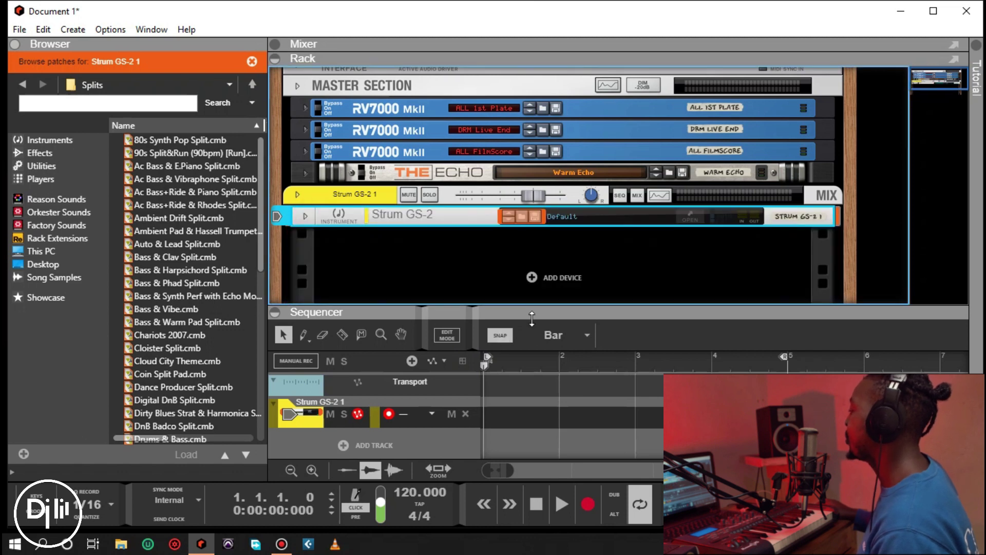
left_click_drag(533, 316, 541, 252)
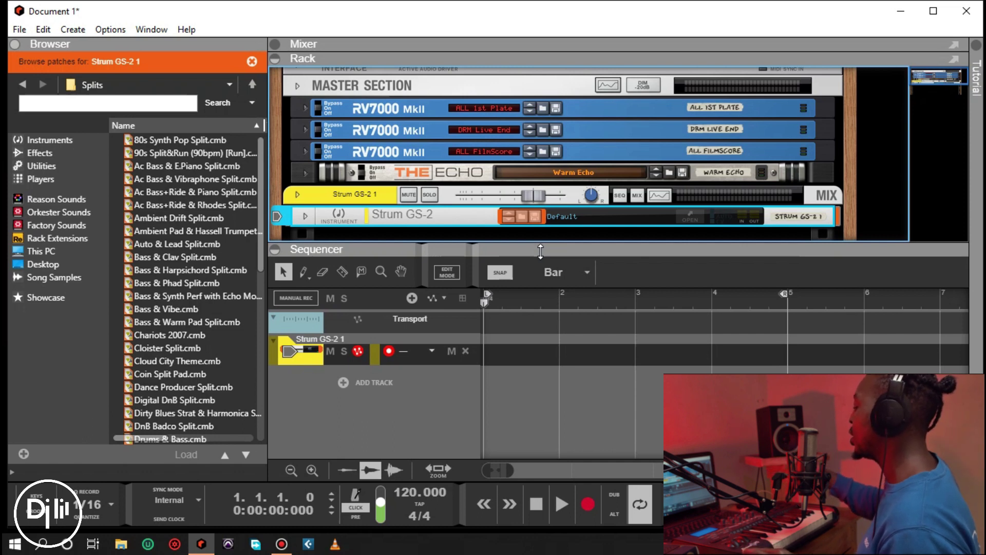
key("space")
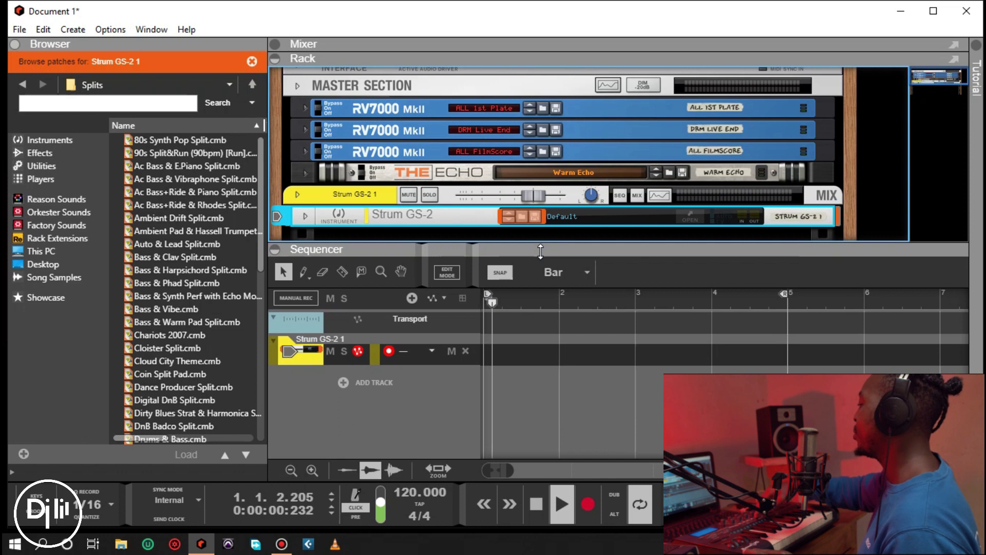
key("space")
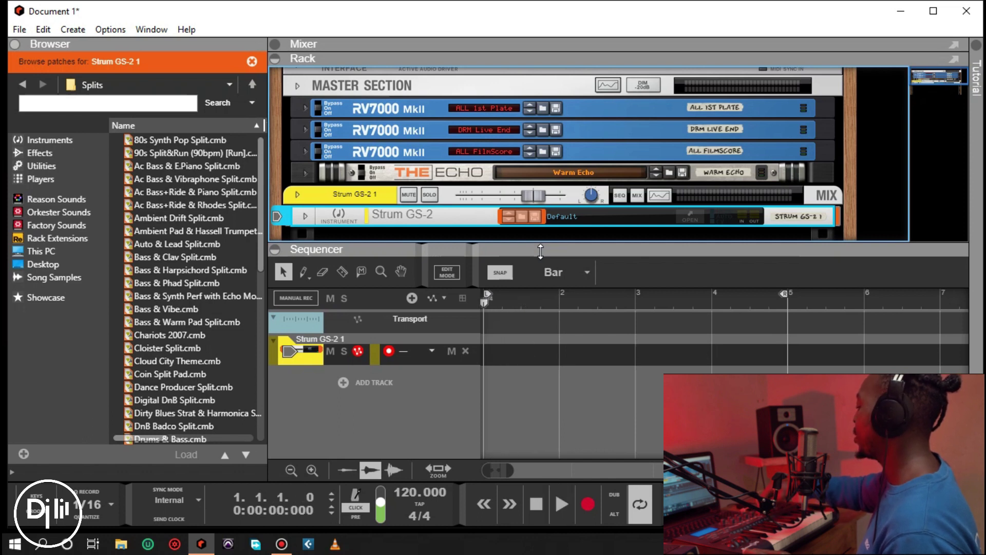
key("space")
key("space")
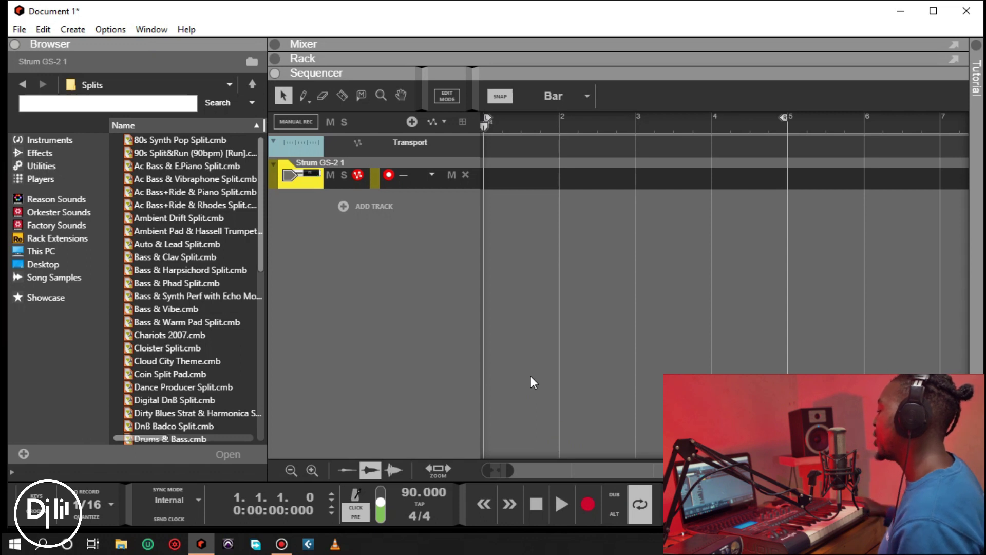
- Record a four-bar MIDI take on the Strum GS-2 1 track, then stop
left_click(592, 510)
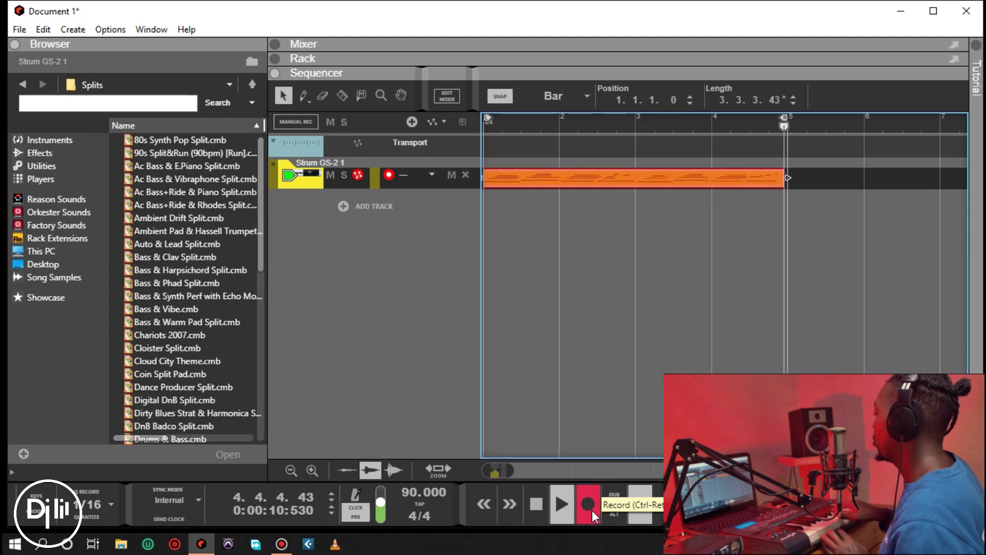
key("space")
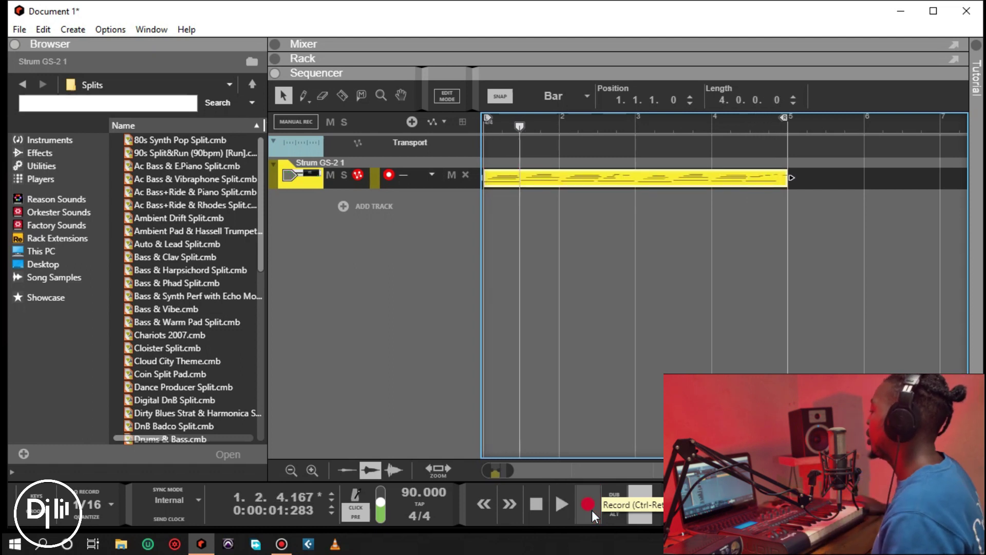
- Open the recorded clip in the note editor, select all its notes, and scroll through them
double_click(609, 180)
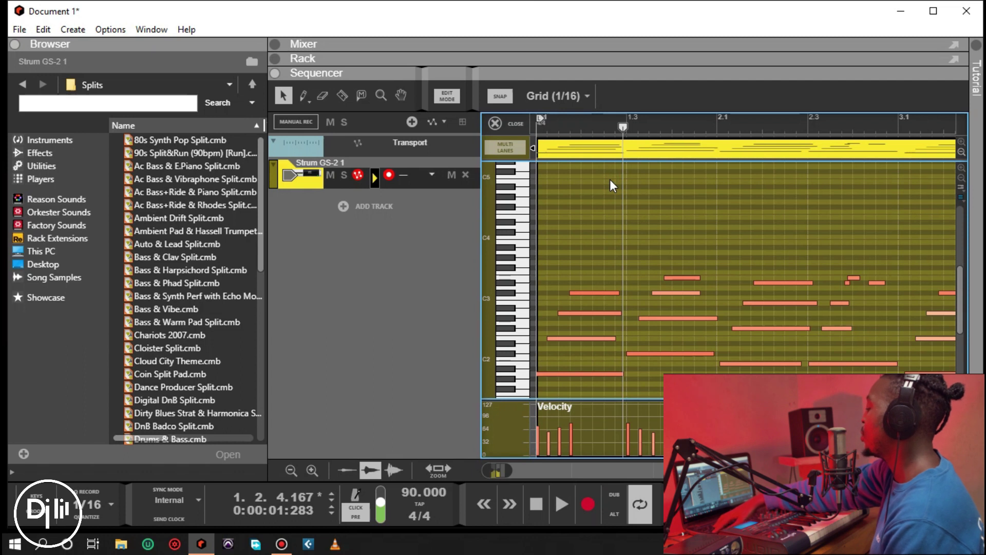
key("ctrl+a")
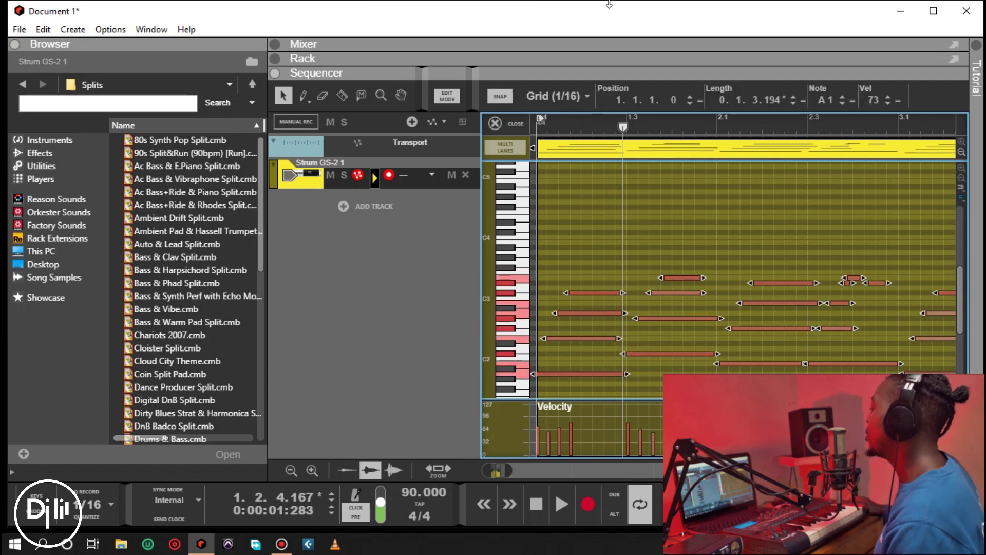
left_click_drag(961, 279, 974, 307)
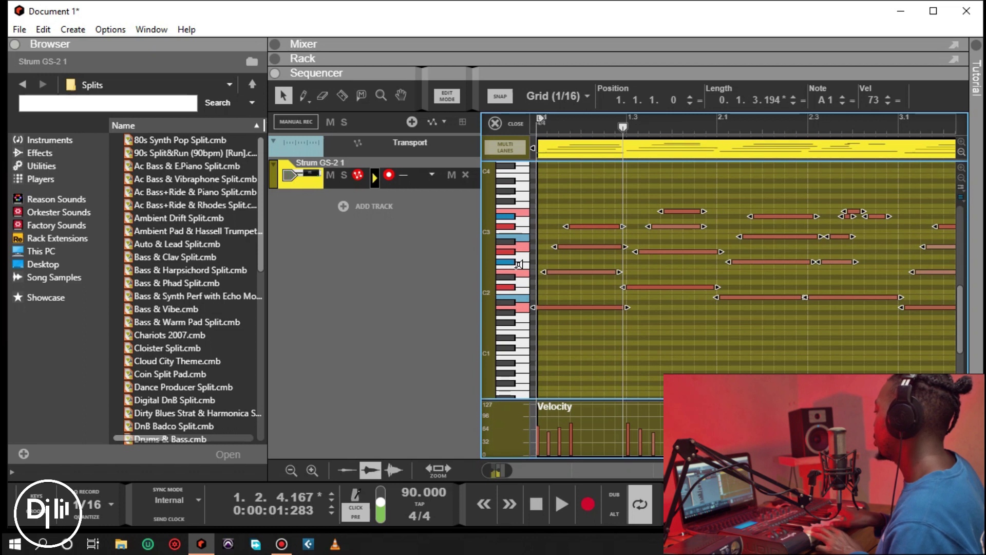
- Return to the arrangement, mute the first clip's lane, and move the song position to bar 1
key("Tab")
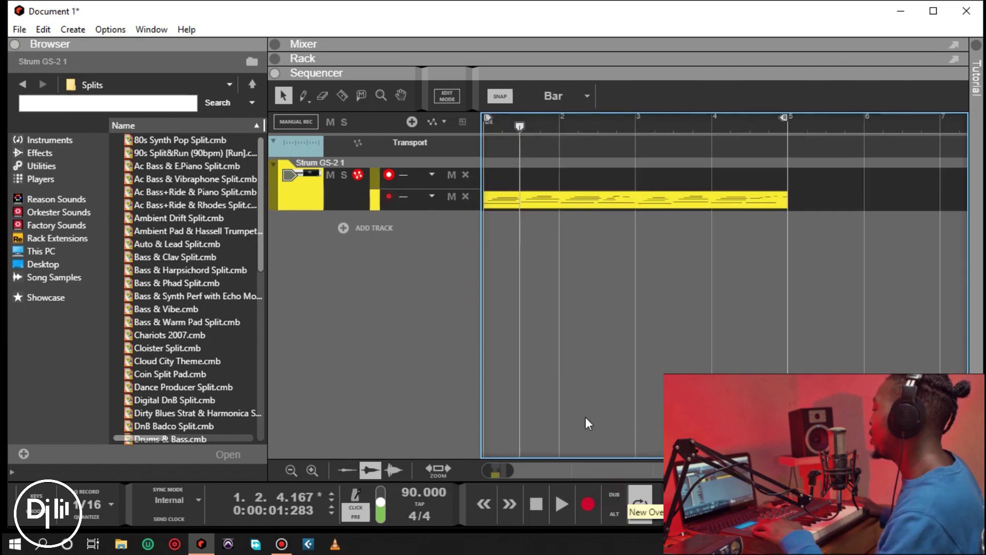
left_click(523, 202)
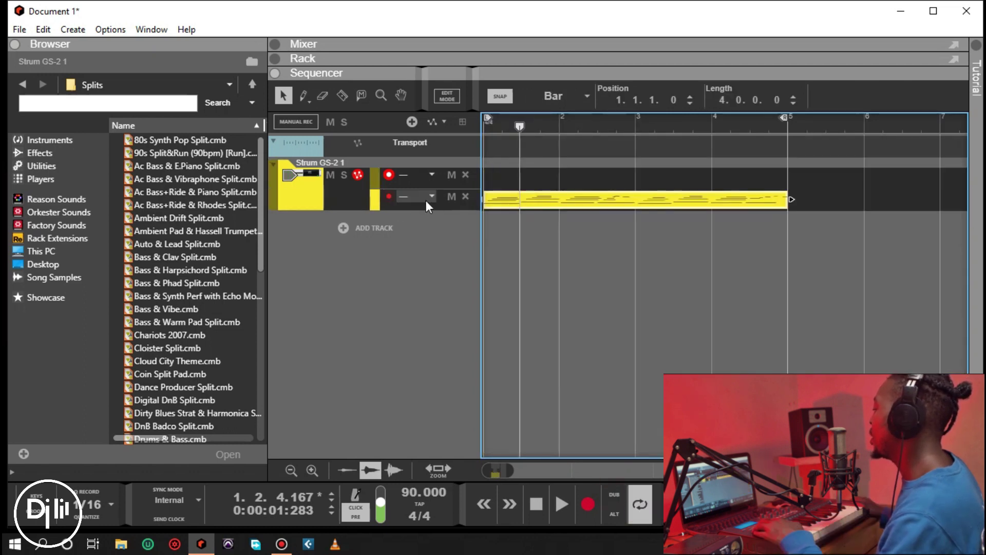
left_click(450, 195)
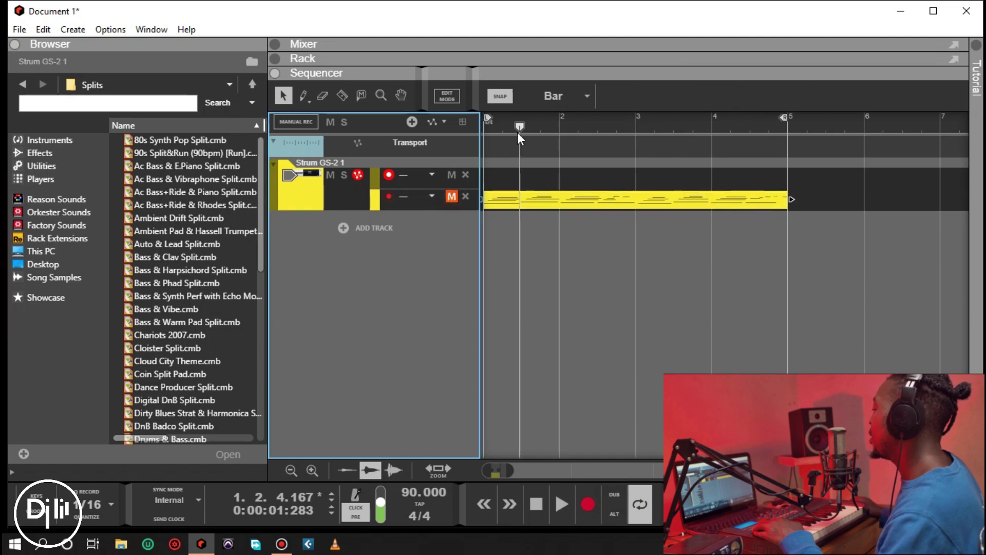
left_click_drag(519, 127, 486, 127)
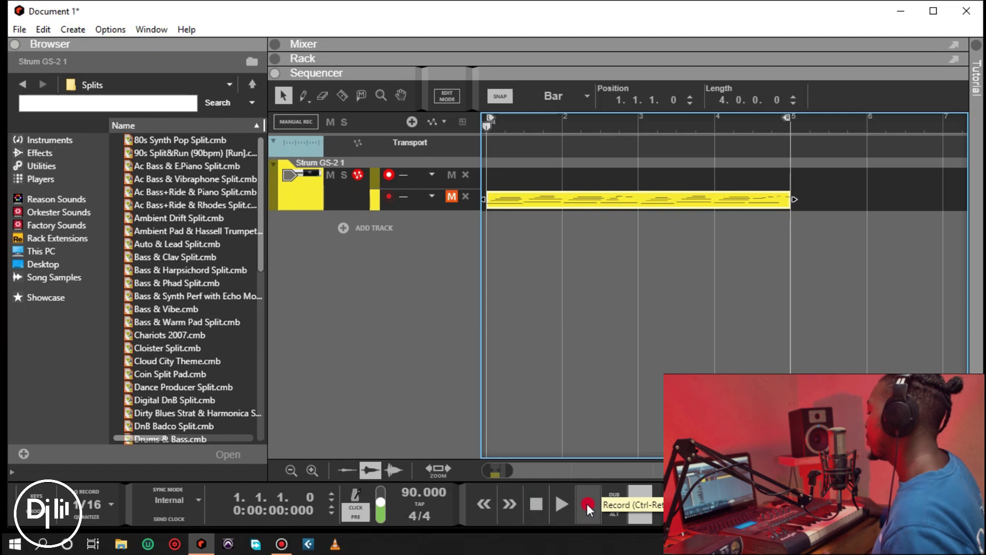
- Record a second four-bar take on the top lane, then stop recording
left_click(586, 504)
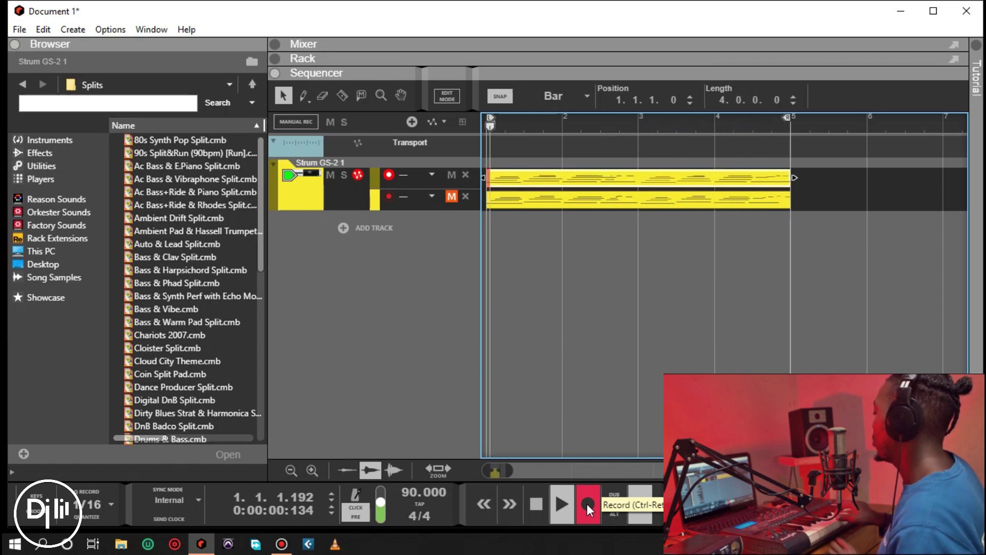
key("space")
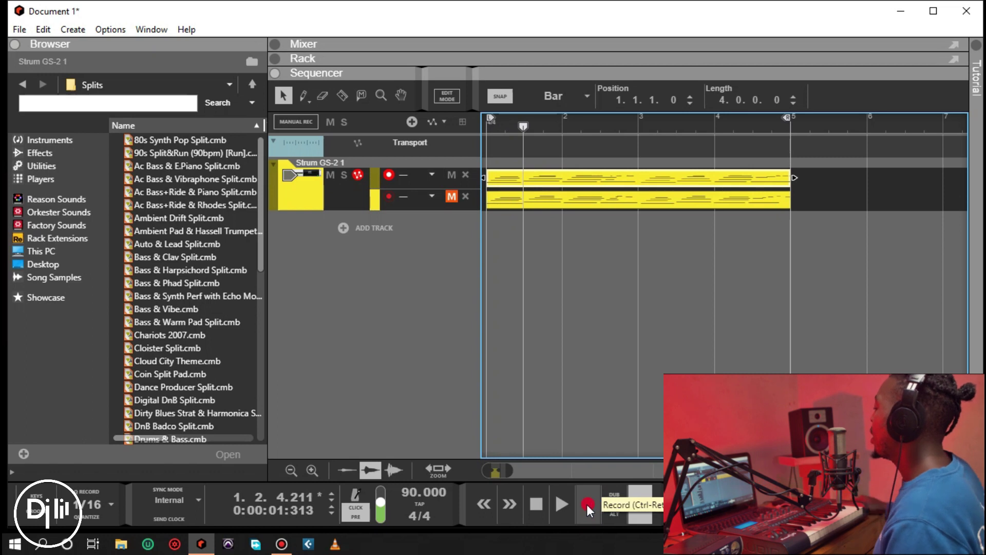
double_click(566, 177)
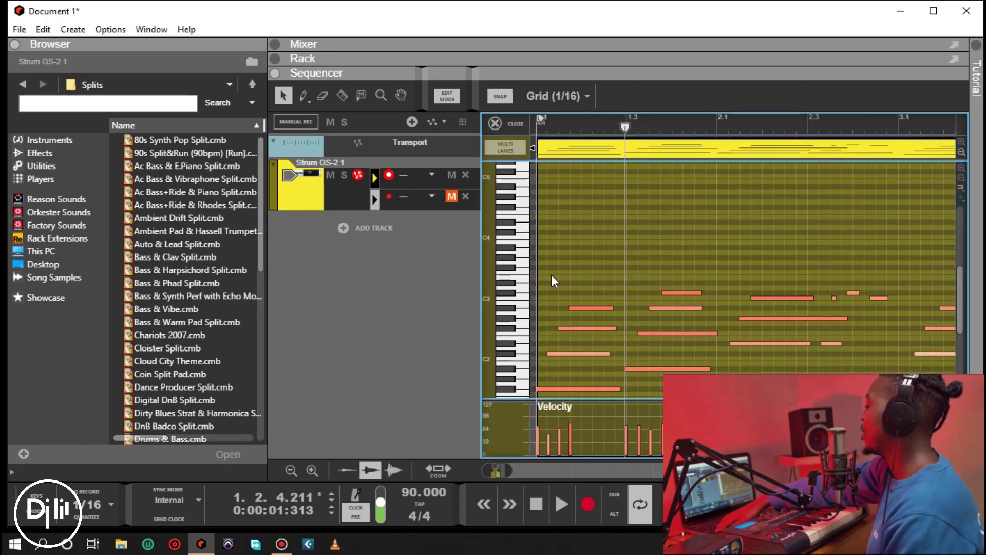
key("ctrl+a")
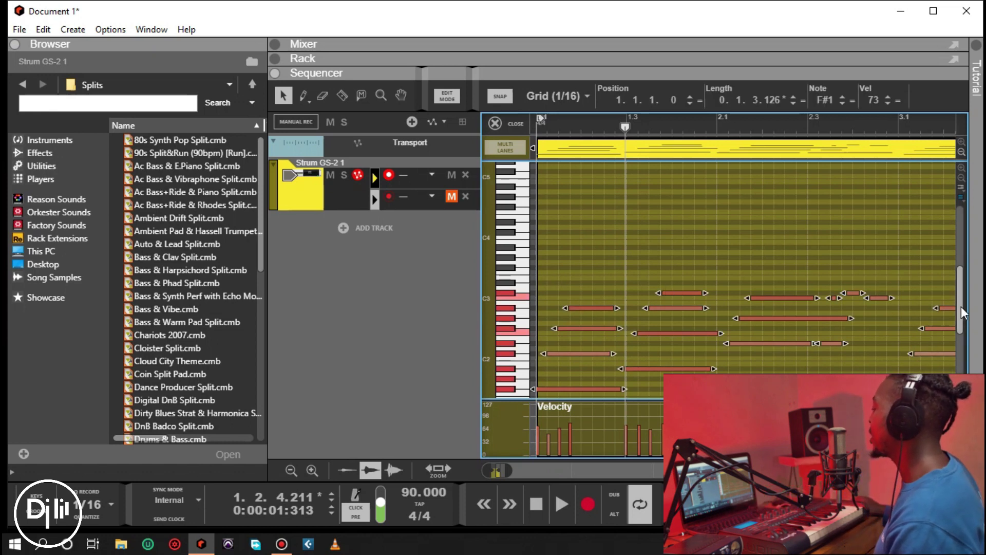
left_click_drag(961, 306, 962, 331)
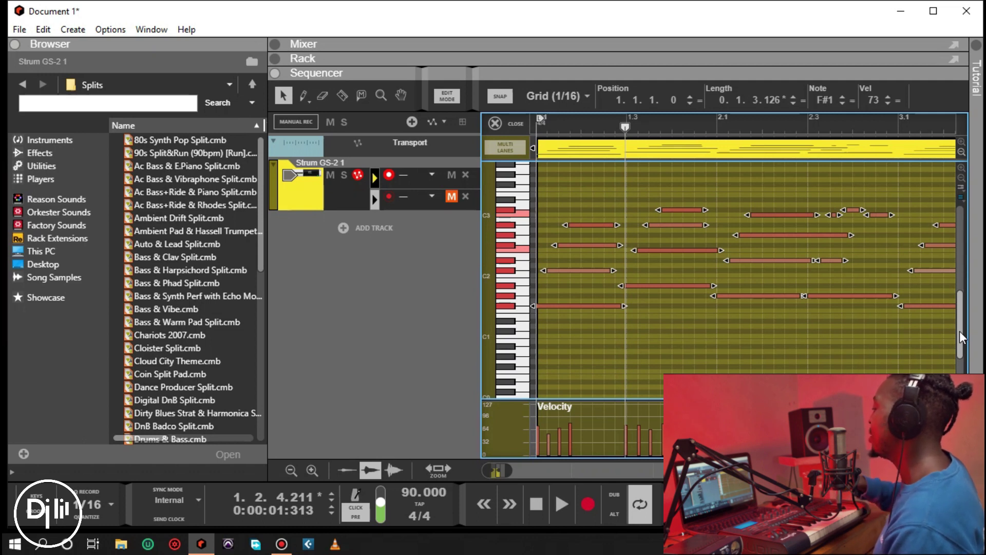
left_click(514, 123)
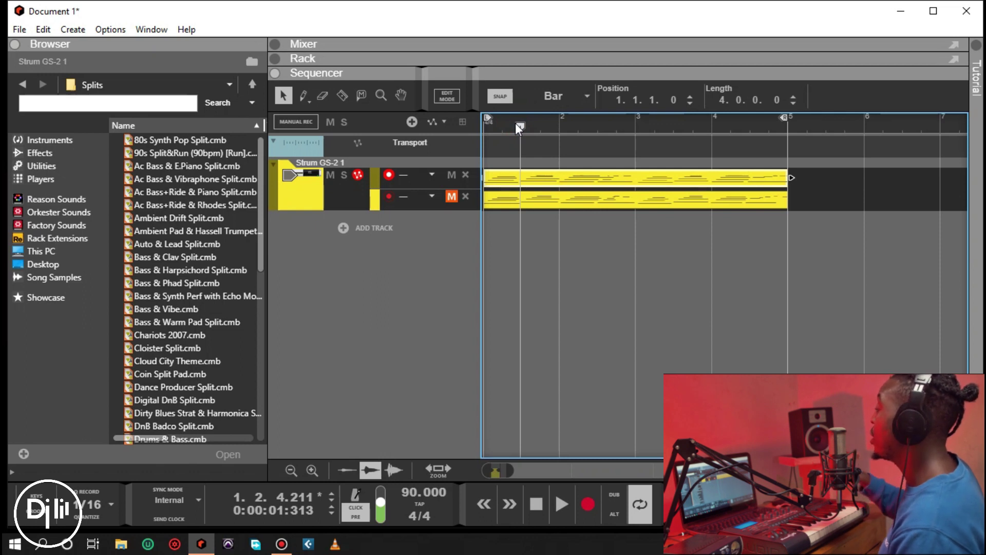
- Deselect the clips, play from bar 1, stop near bar 4, and select the clip
left_click(613, 248)
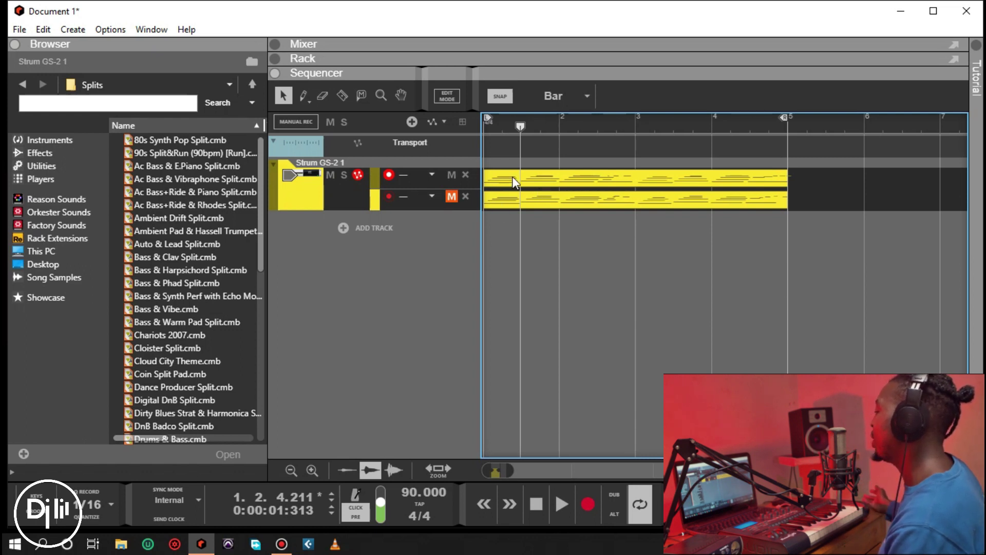
left_click(535, 514)
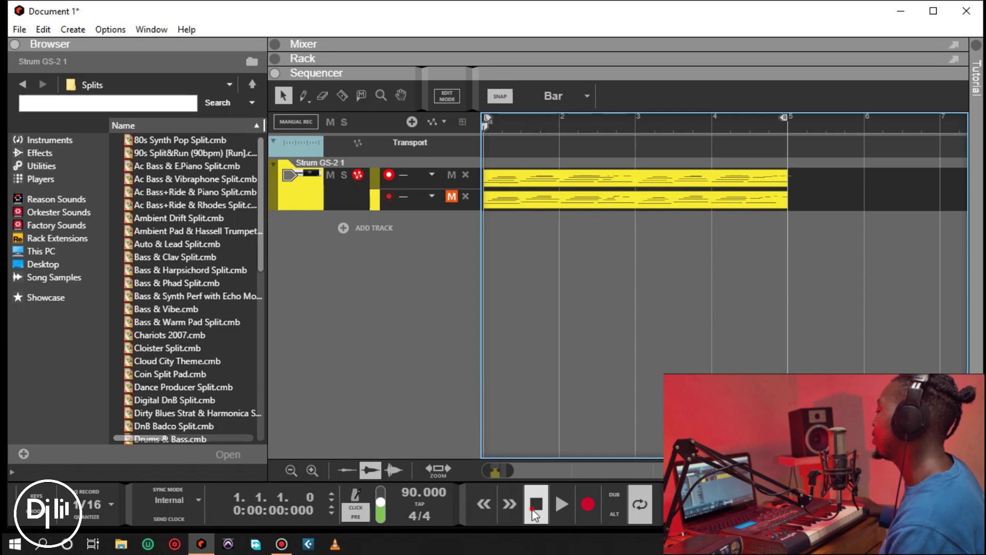
left_click(562, 504)
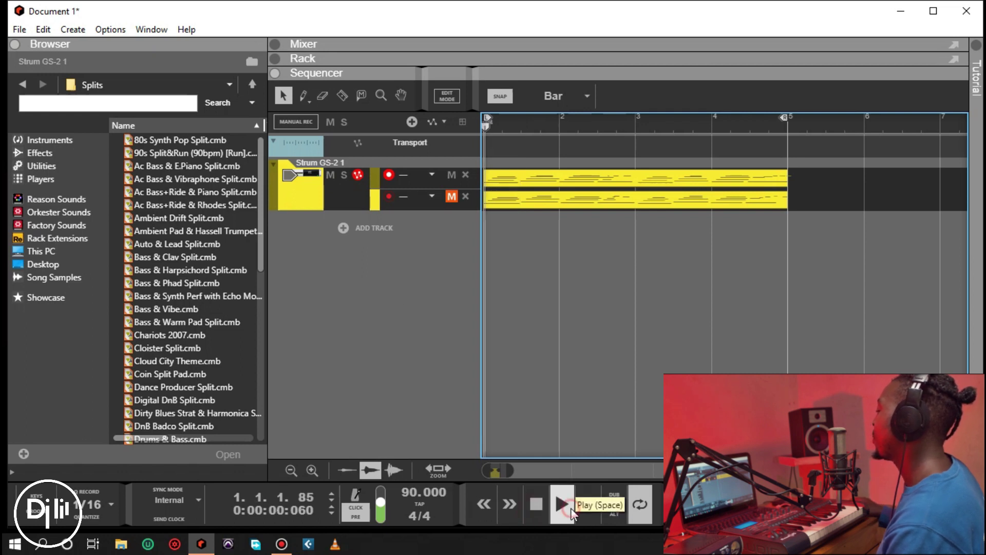
left_click(532, 502)
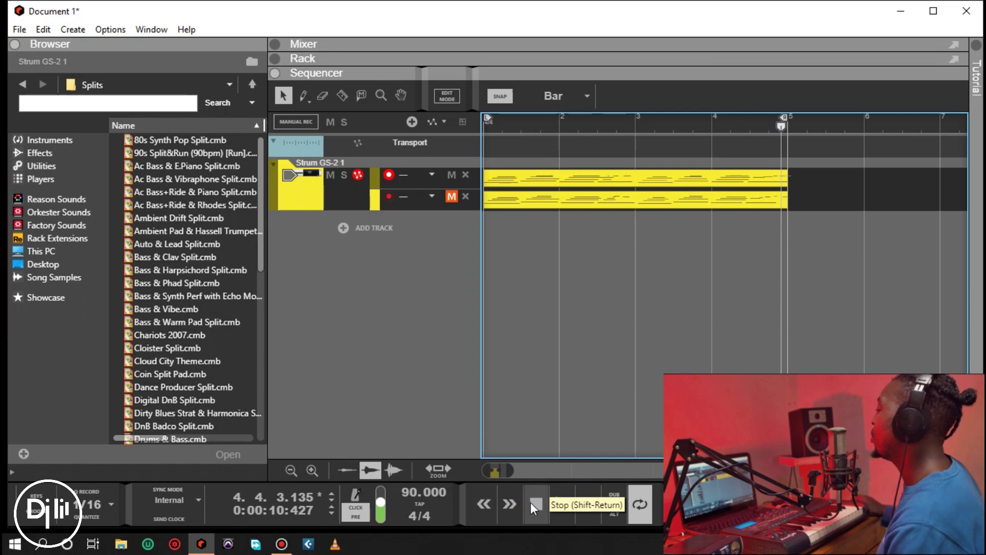
left_click(522, 175)
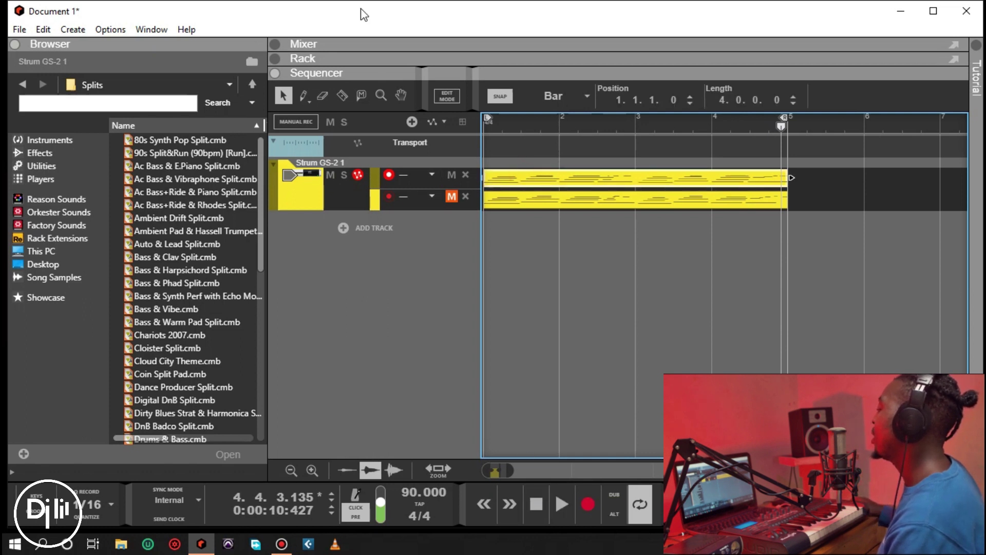
- Open the Tool Window from the Windows menu and show its Pitch section
left_click(145, 30)
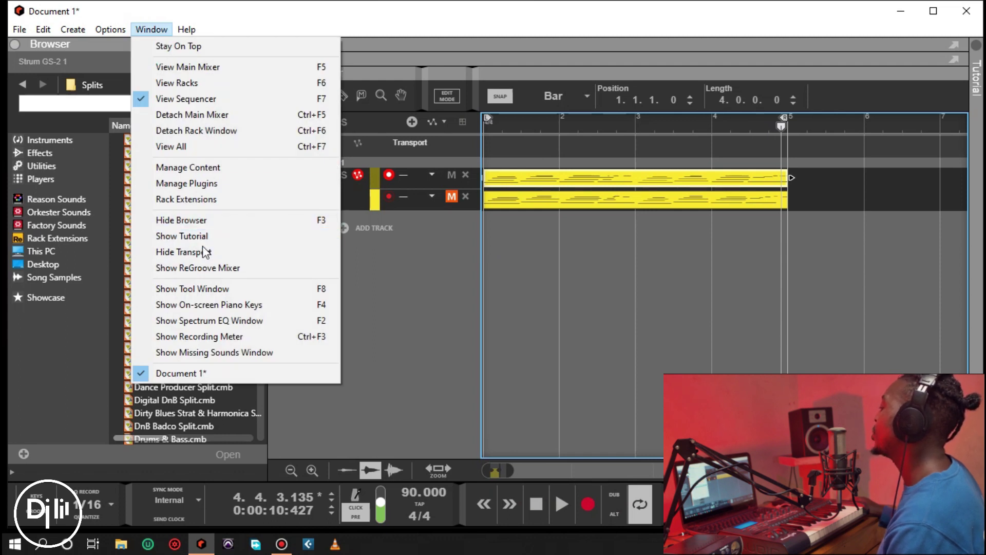
left_click(215, 289)
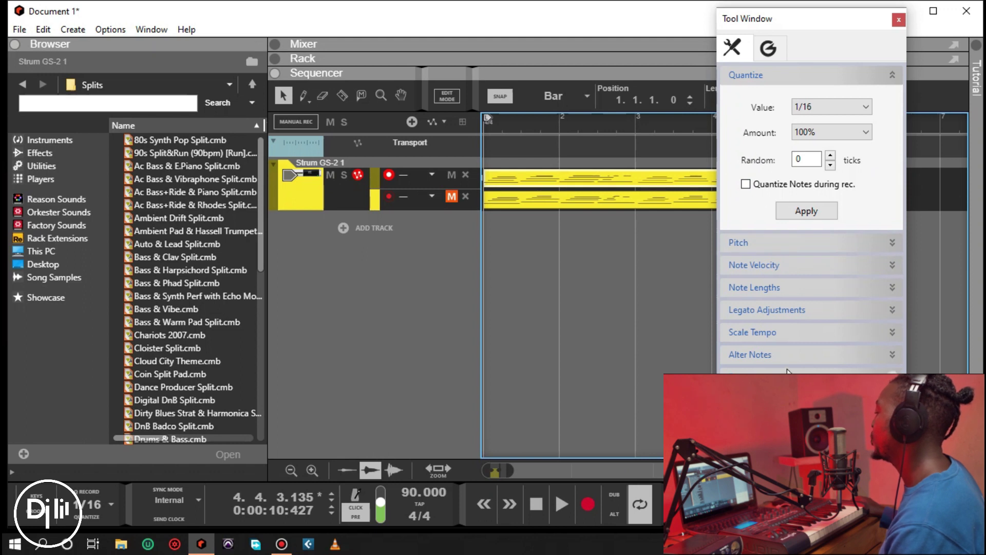
left_click(760, 245)
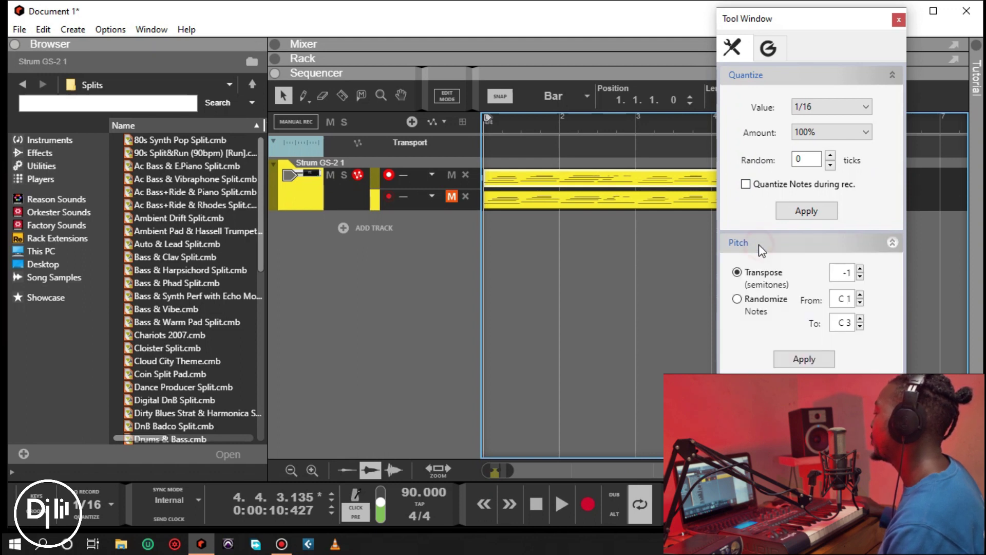
- Set Transpose to 7 semitones and apply it to the selected take
left_click(860, 269)
left_click(860, 269)
left_click(860, 269)
left_click(860, 269)
left_click(860, 269)
left_click(860, 269)
left_click(860, 269)
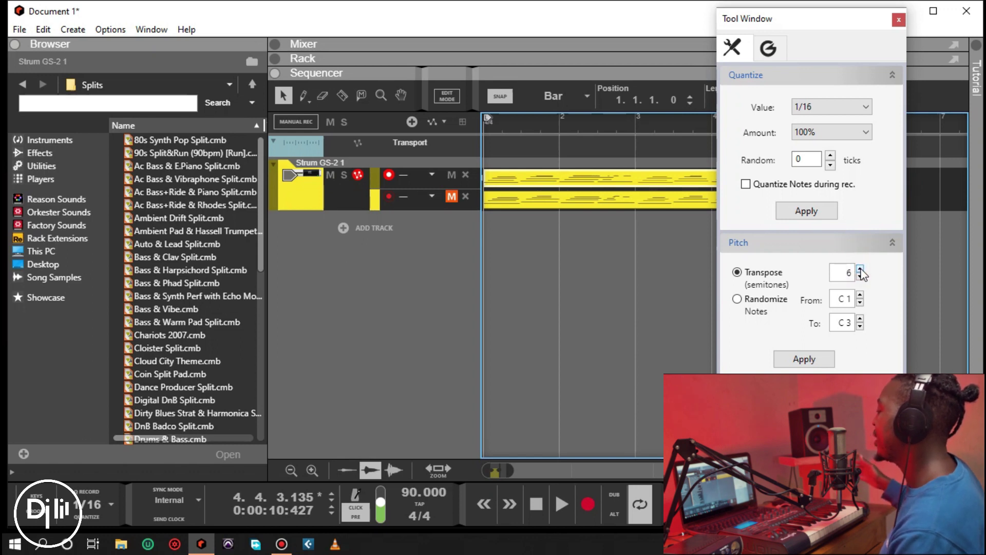
left_click(860, 270)
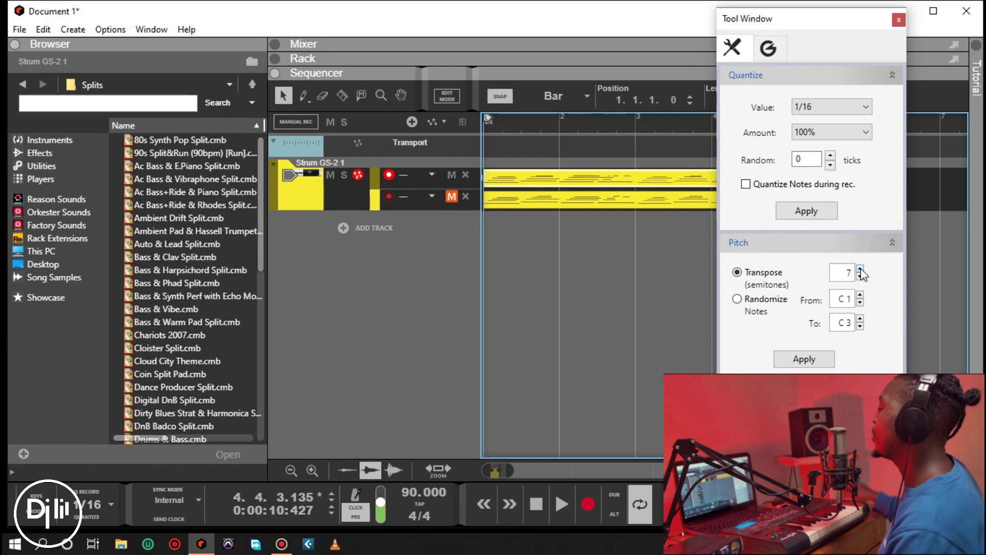
left_click(804, 360)
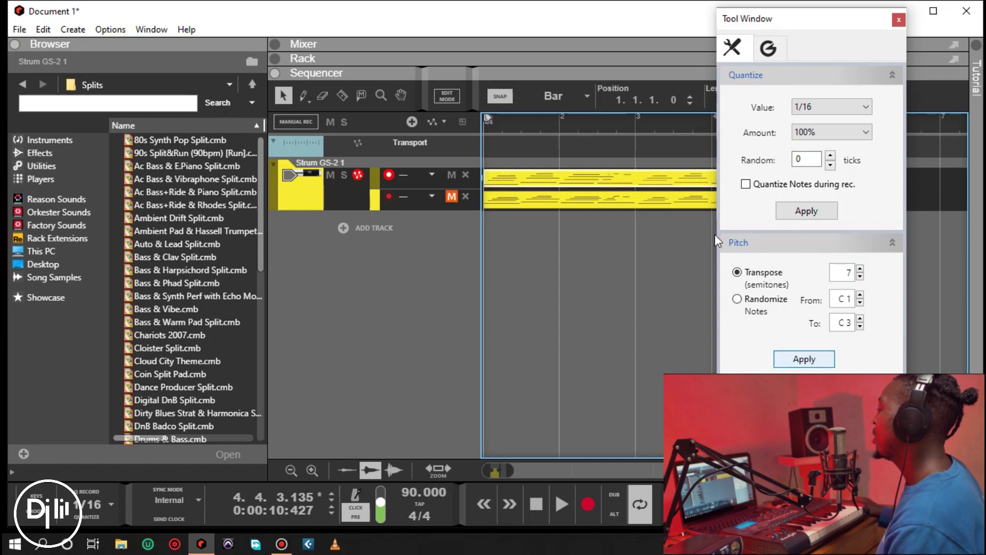
left_click(537, 504)
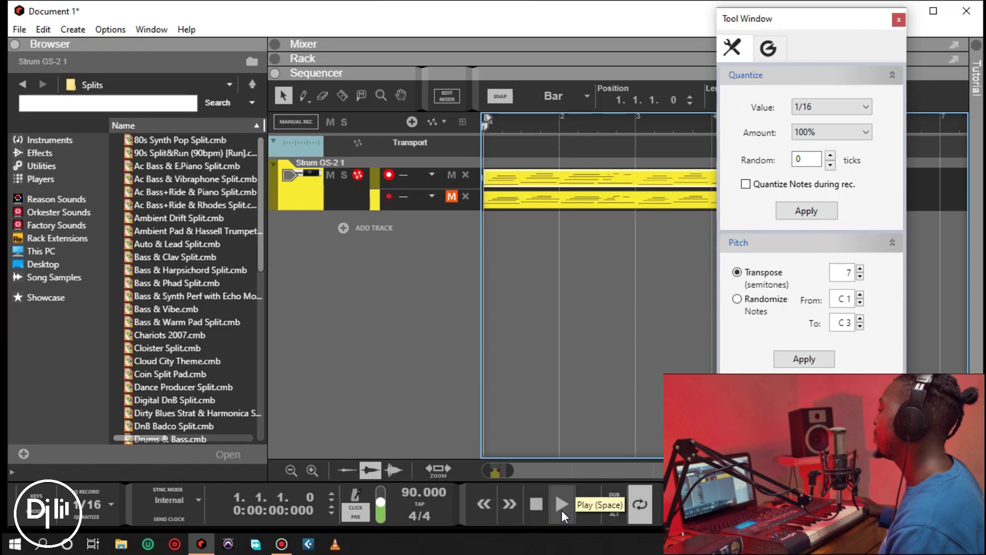
left_click(562, 505)
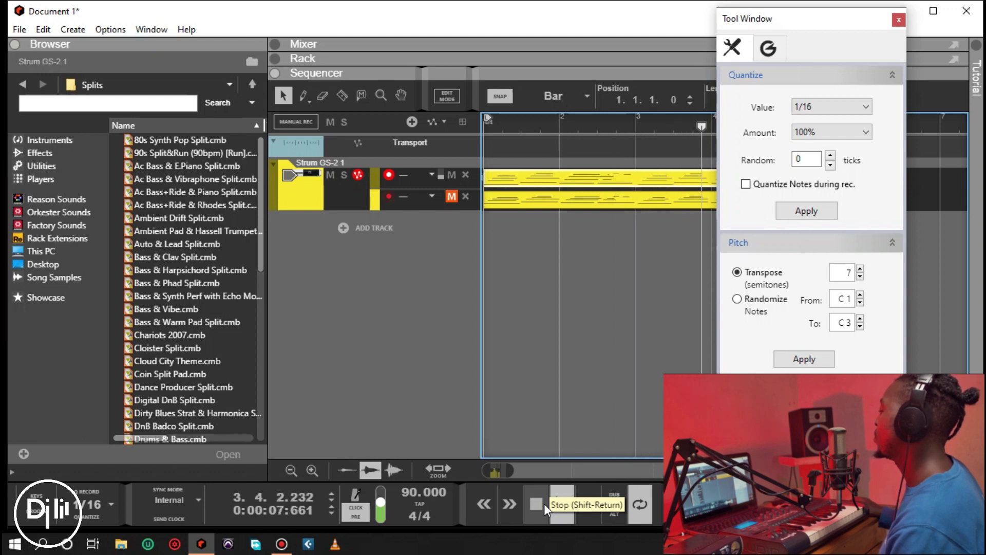
double_click(545, 504)
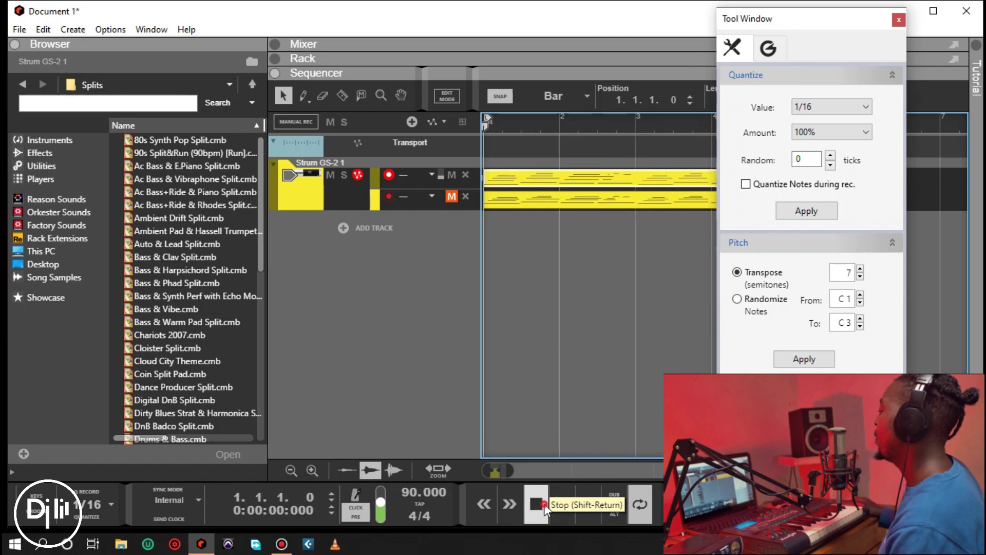
- Adjust the Transpose spin box to 2 semitones and apply it to the selected take
left_click(860, 269)
left_click(860, 268)
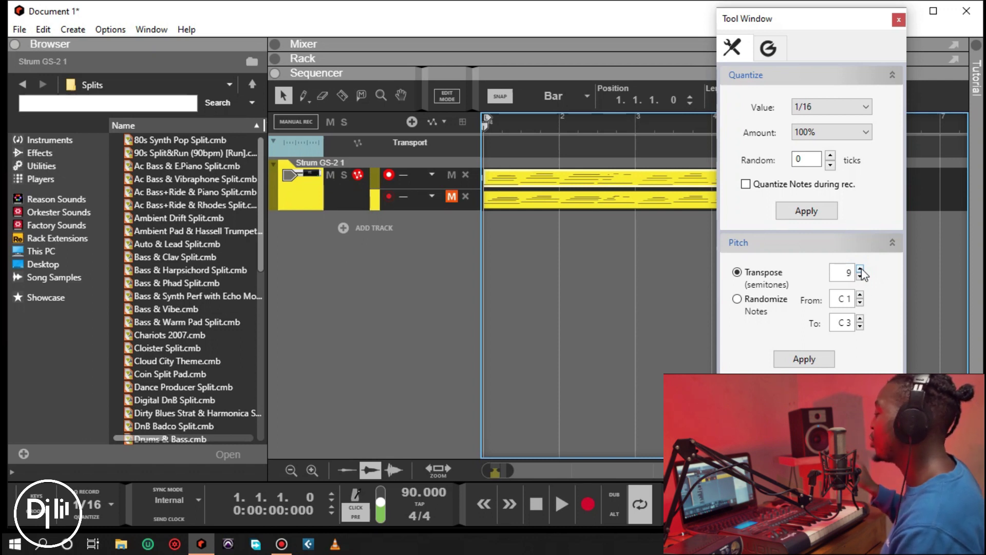
left_click(864, 278)
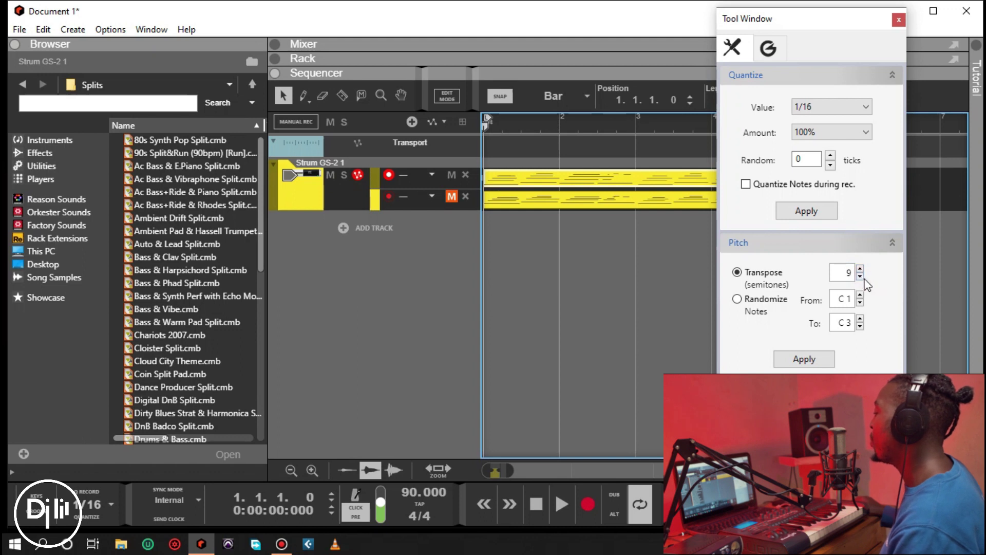
double_click(861, 276)
double_click(861, 276)
double_click(861, 276)
left_click(861, 276)
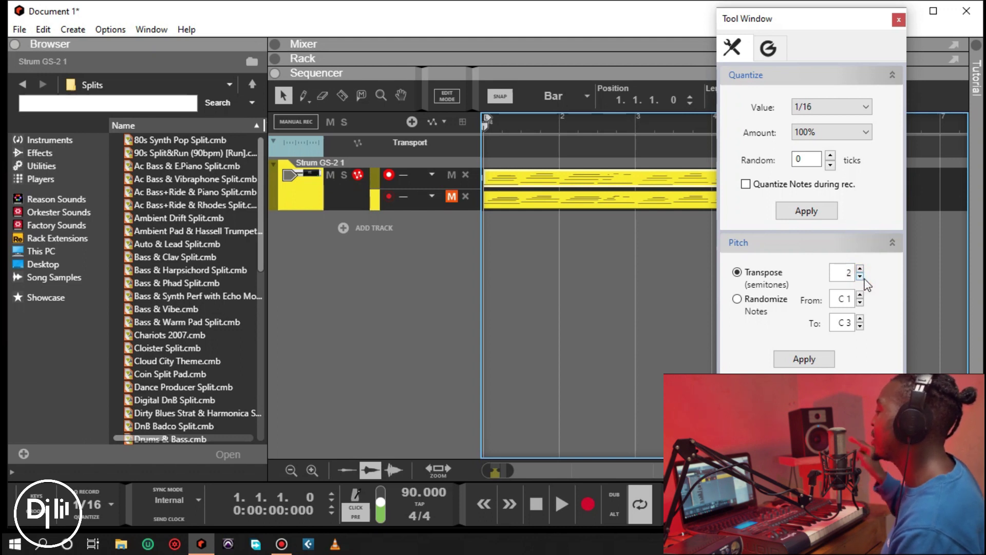
left_click(799, 360)
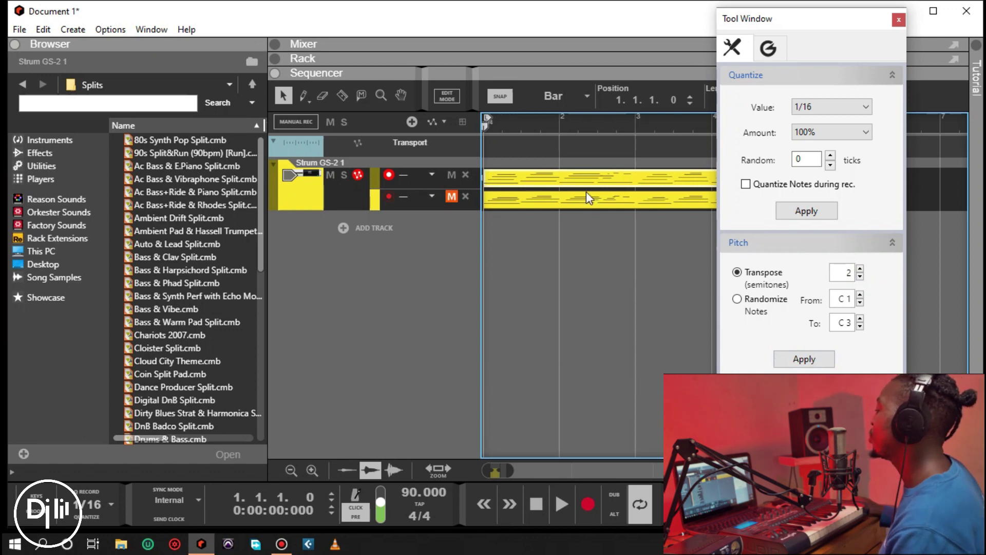
left_click(559, 506)
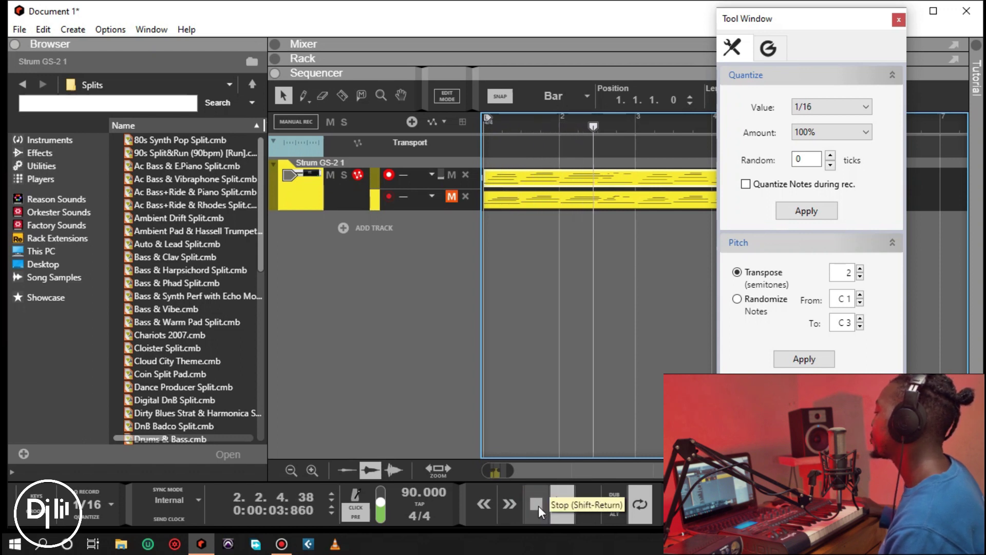
left_click(539, 505)
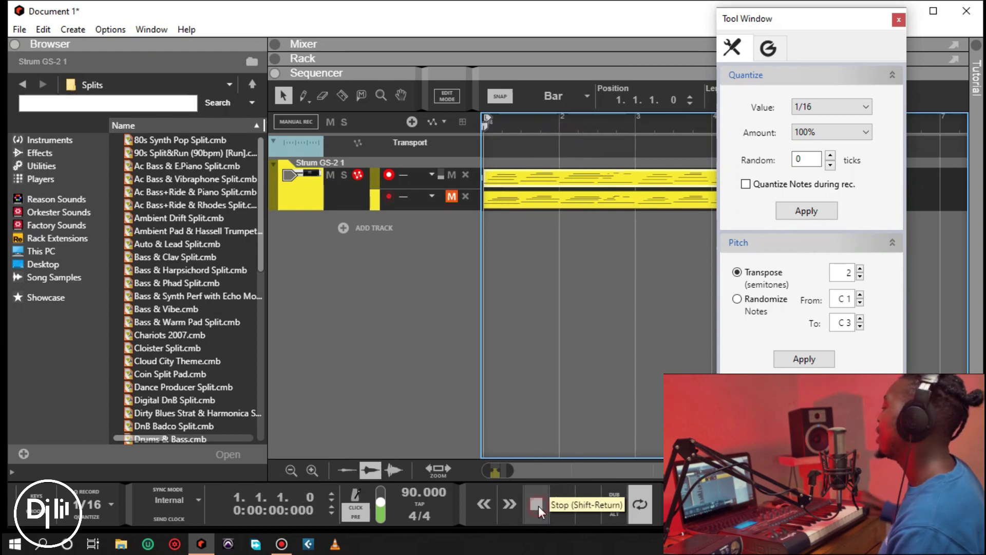
- Set Transpose to -9 semitones, apply it, and play the clips back at the lowered pitch
left_click(860, 278)
left_click(860, 278)
left_click(860, 278)
left_click(860, 278)
left_click(861, 278)
left_click(860, 278)
left_click(861, 278)
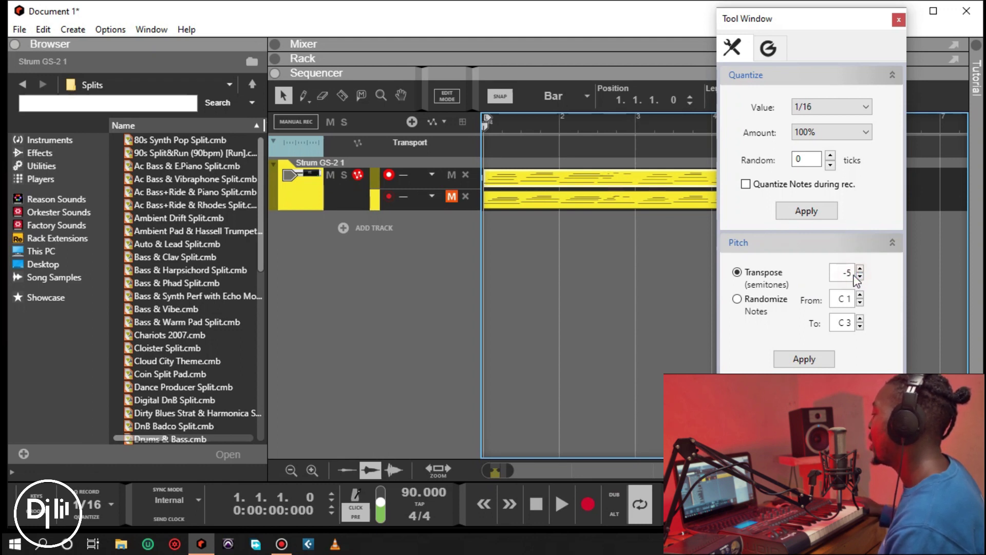
left_click(860, 278)
left_click(861, 278)
left_click(861, 278)
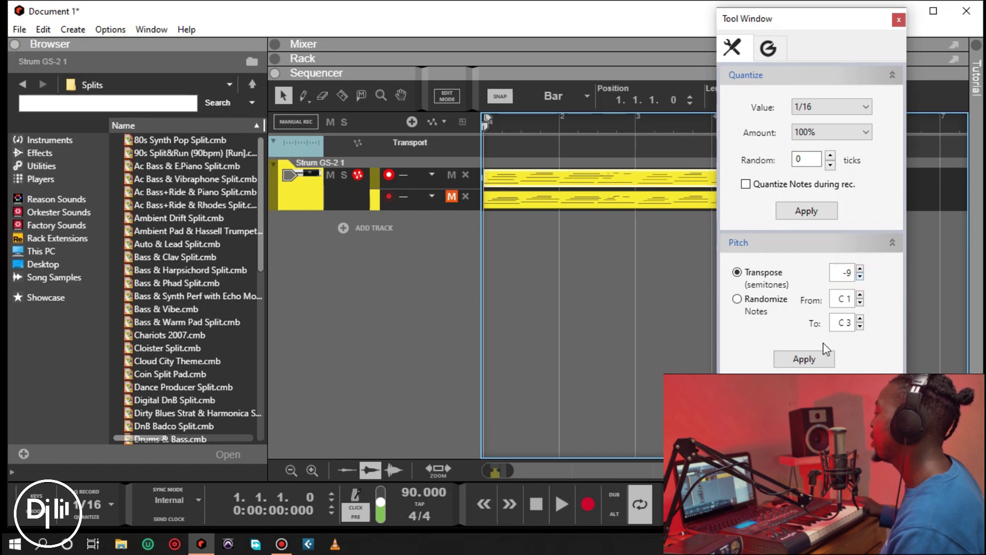
left_click(817, 359)
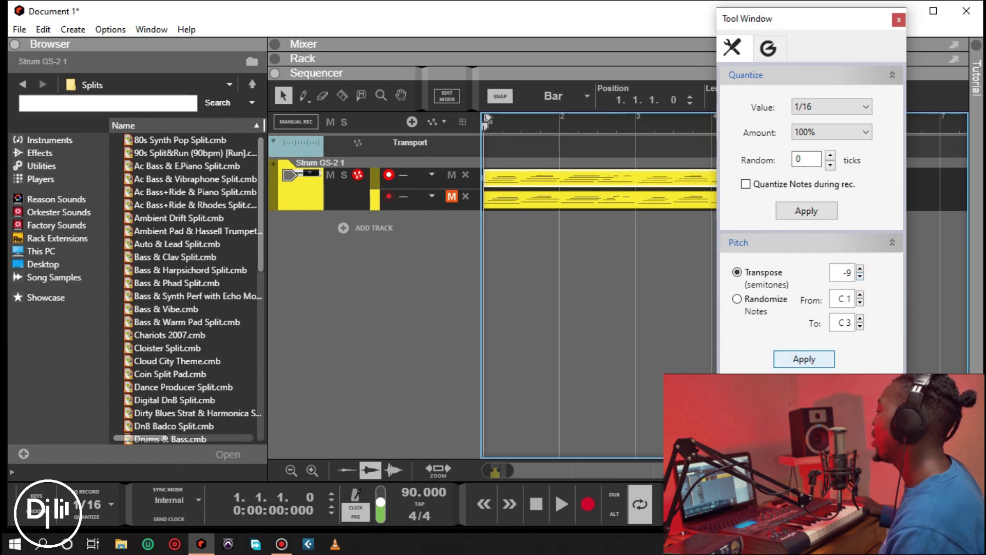
left_click(559, 505)
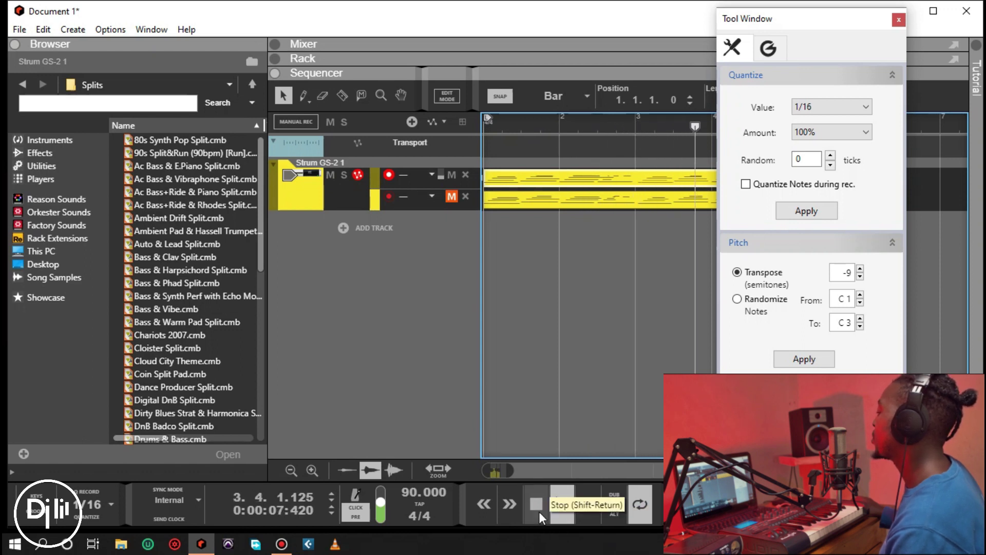
left_click(537, 504)
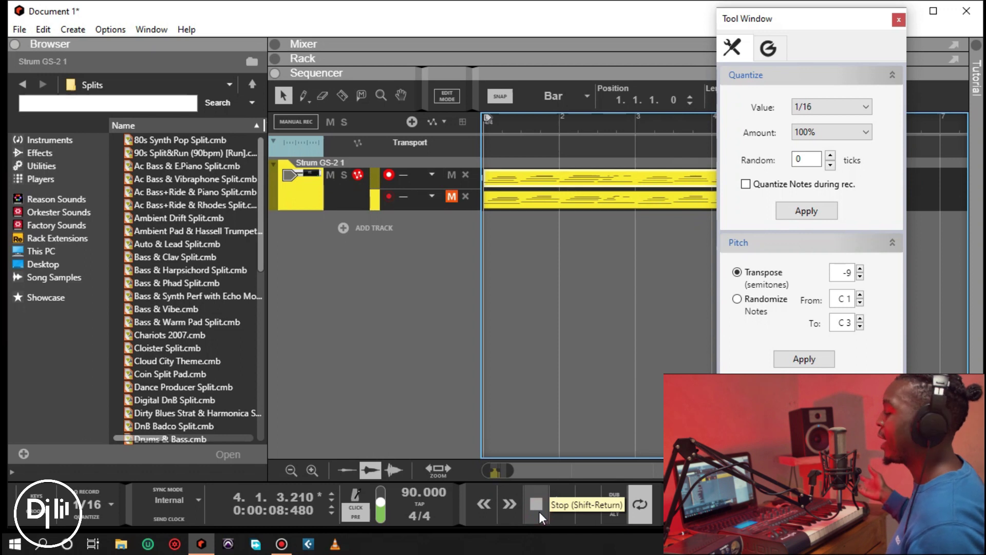